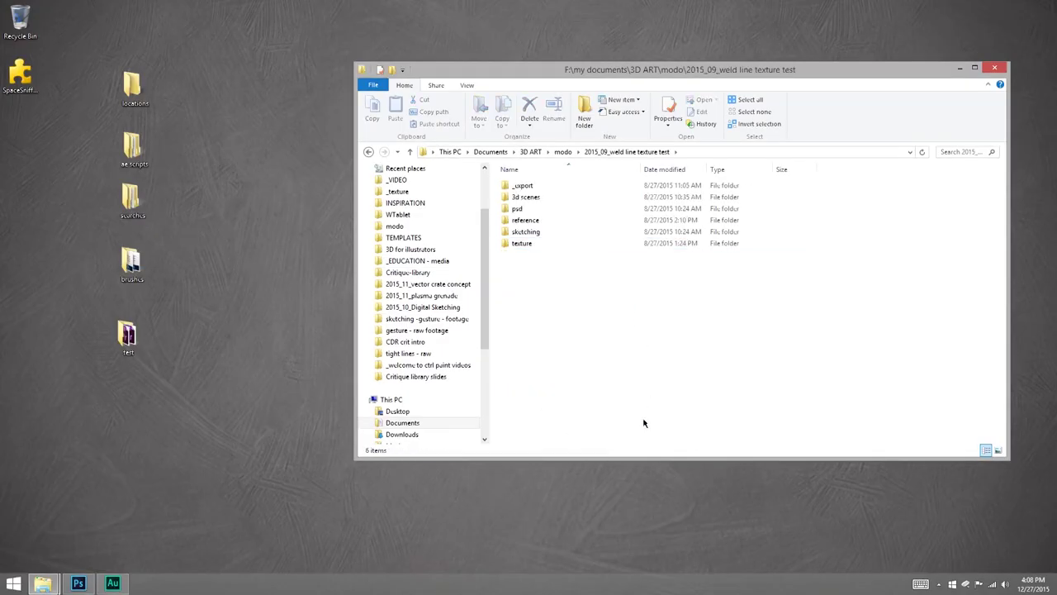
# Step: Browse the weld line texture test project's _export and test renders folders, then step back out
pyautogui.doubleClick(536, 183)
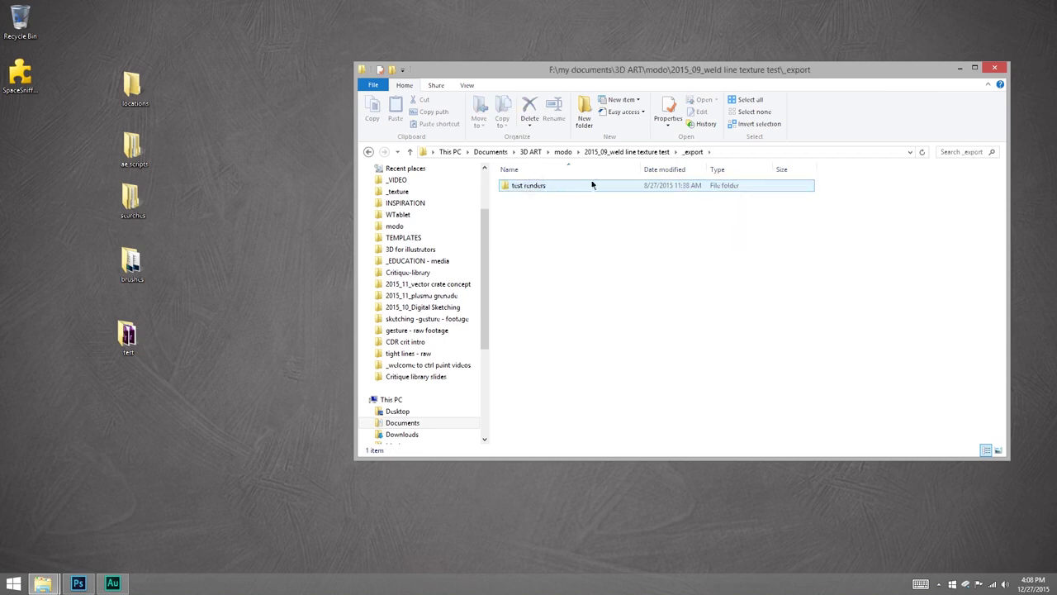
pyautogui.doubleClick(591, 185)
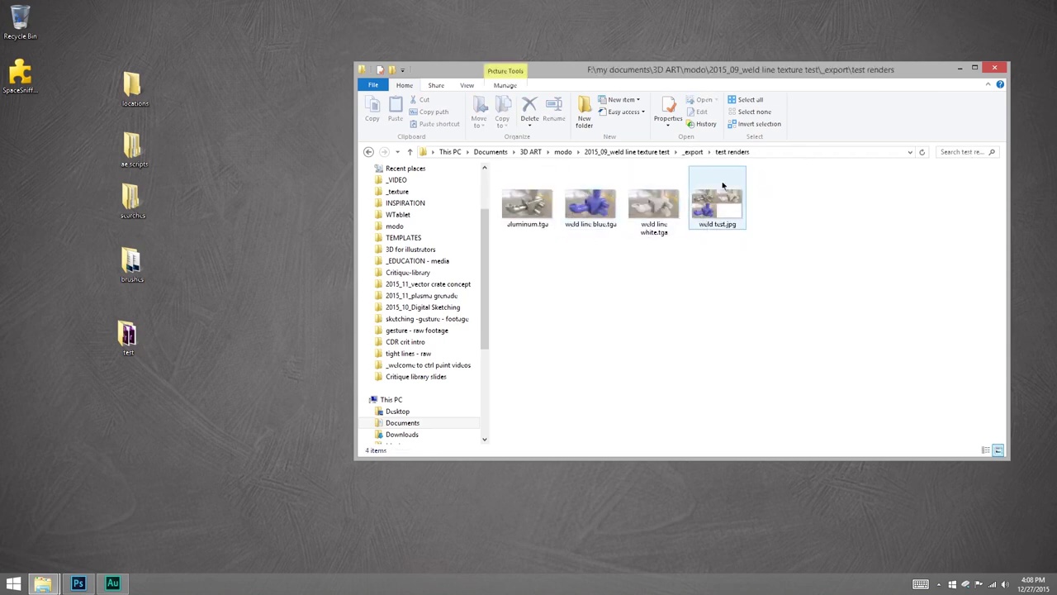
pyautogui.press('BackSpace')
pyautogui.press('BackSpace')
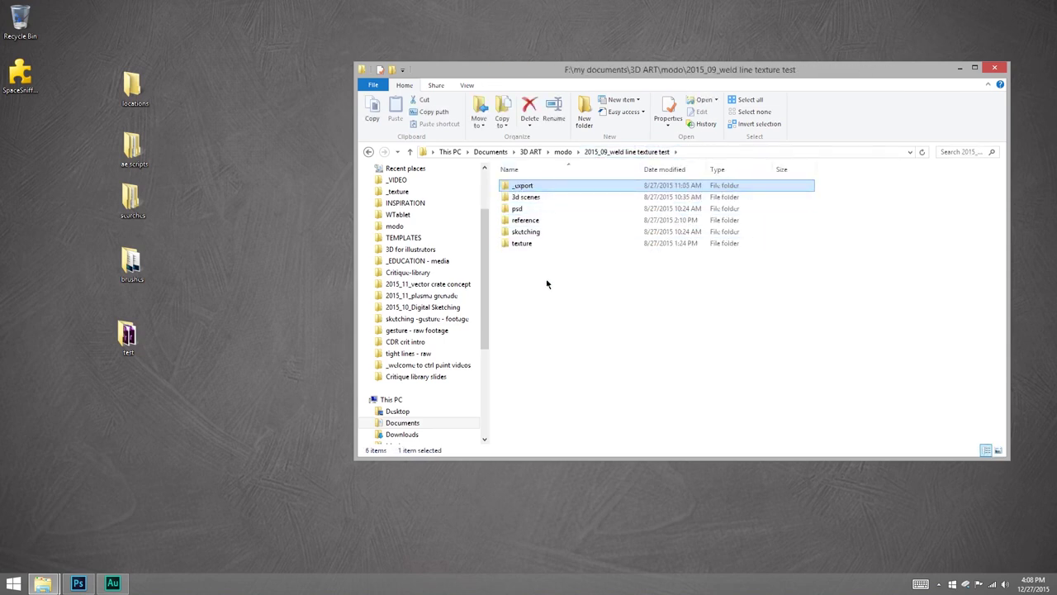
pyautogui.click(547, 285)
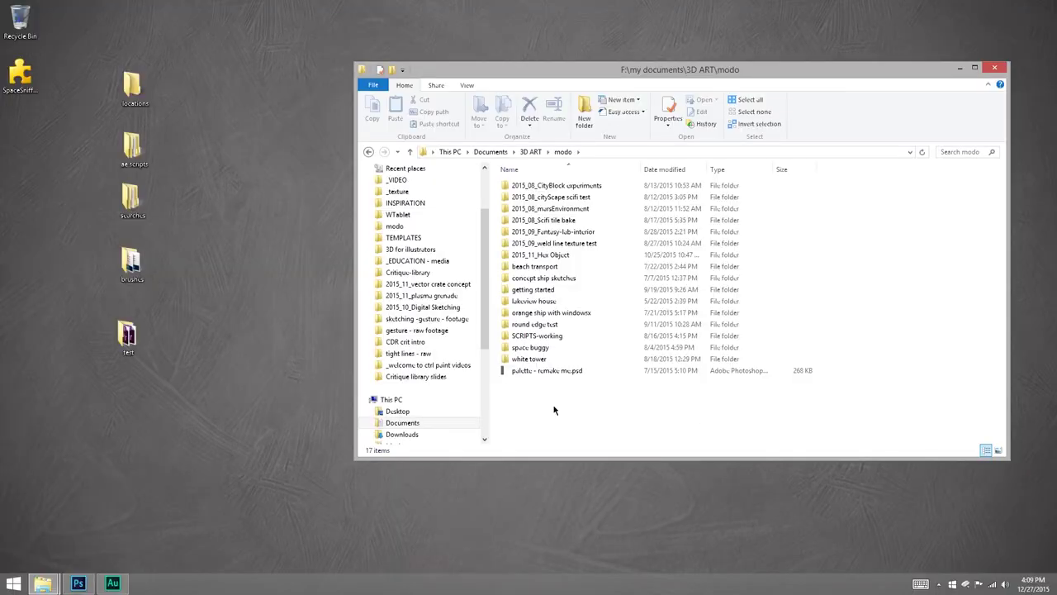
# Step: Search the modo folder and all subfolders for *.jpg, then reposition the results window
pyautogui.click(963, 151)
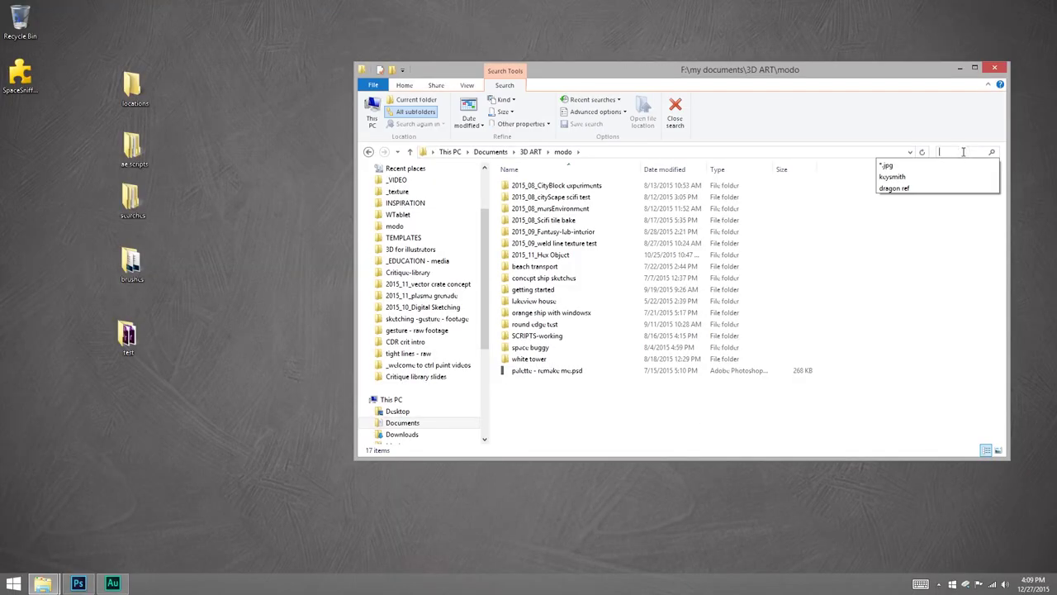
pyautogui.click(915, 166)
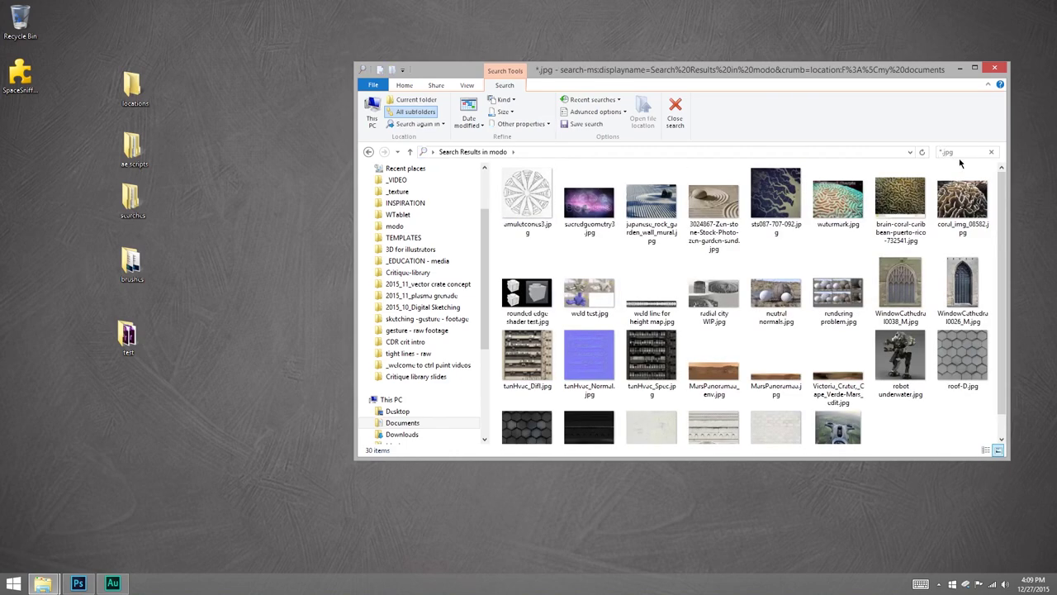
pyautogui.moveTo(863, 70); pyautogui.dragTo(764, 48)
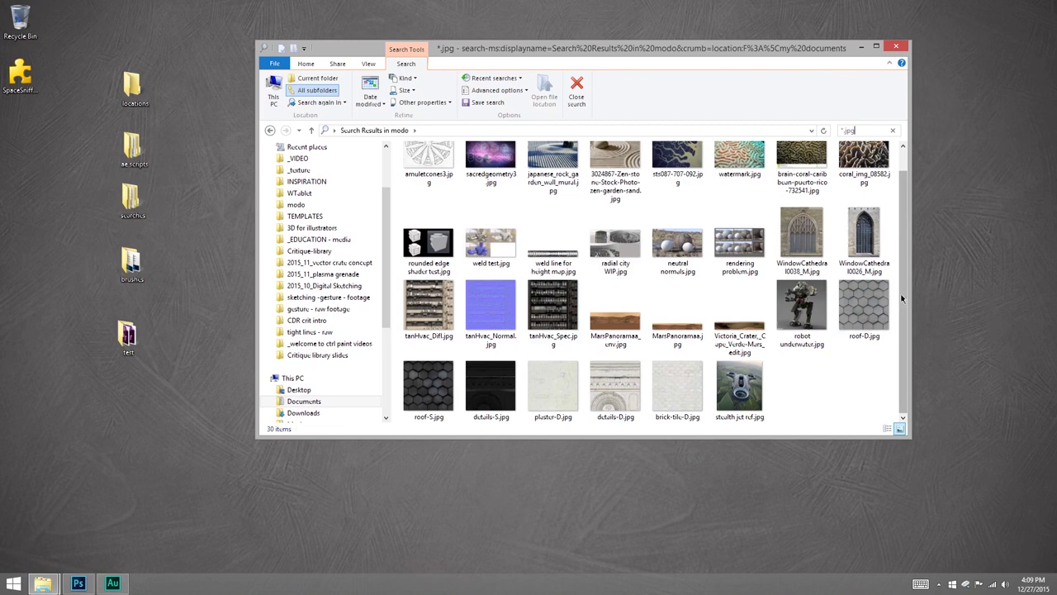
pyautogui.moveTo(902, 300); pyautogui.dragTo(902, 241)
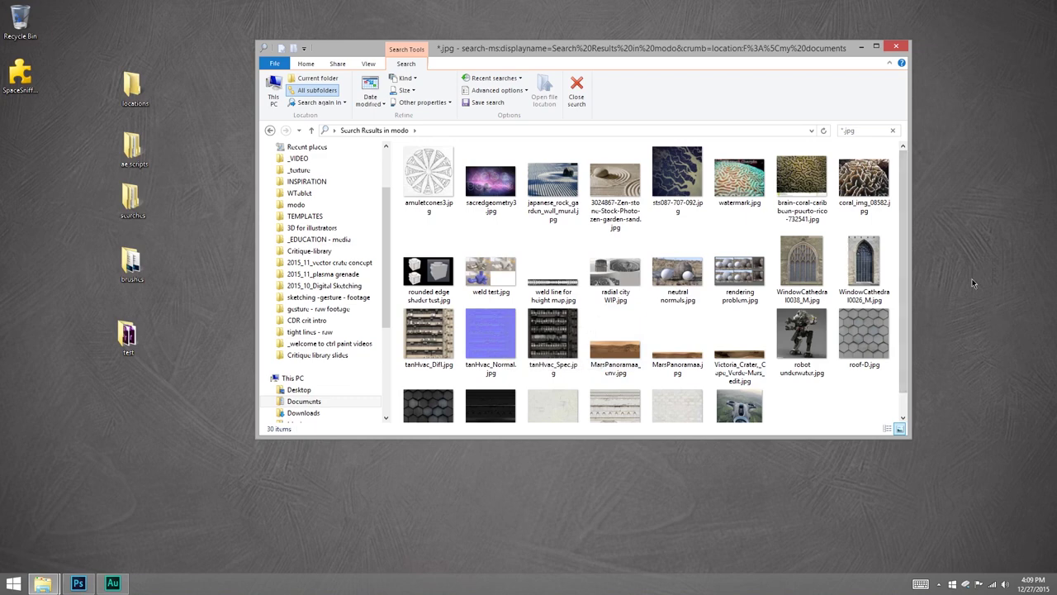
pyautogui.click(732, 274)
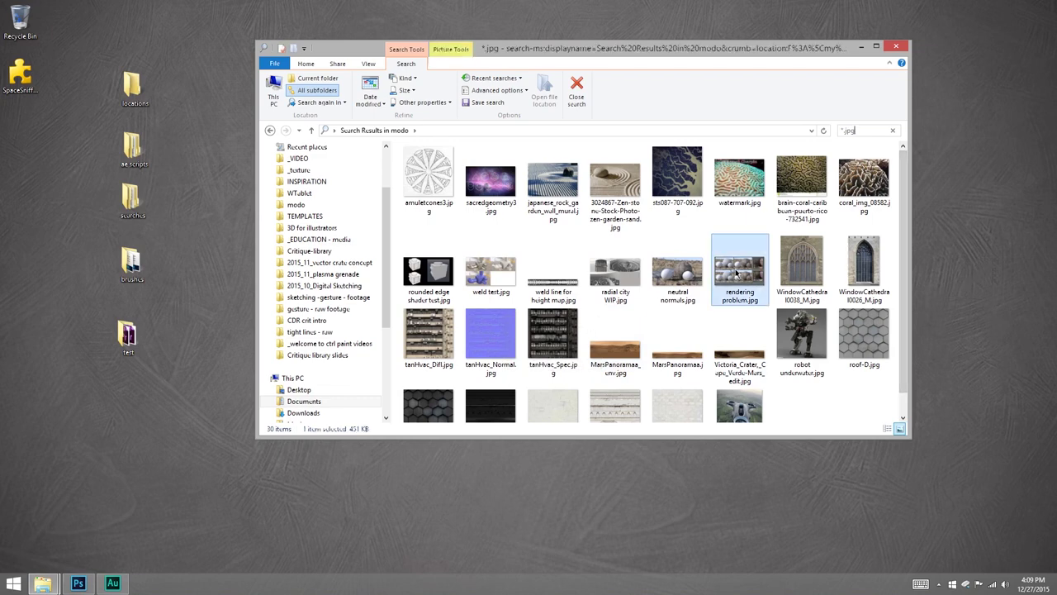
pyautogui.rightClick(746, 265)
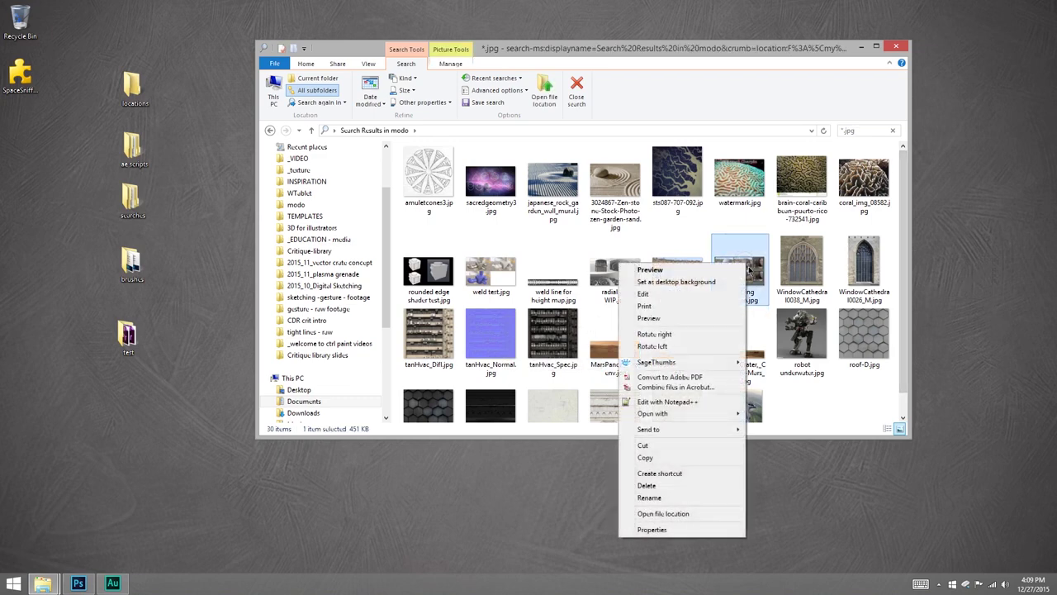
pyautogui.click(682, 513)
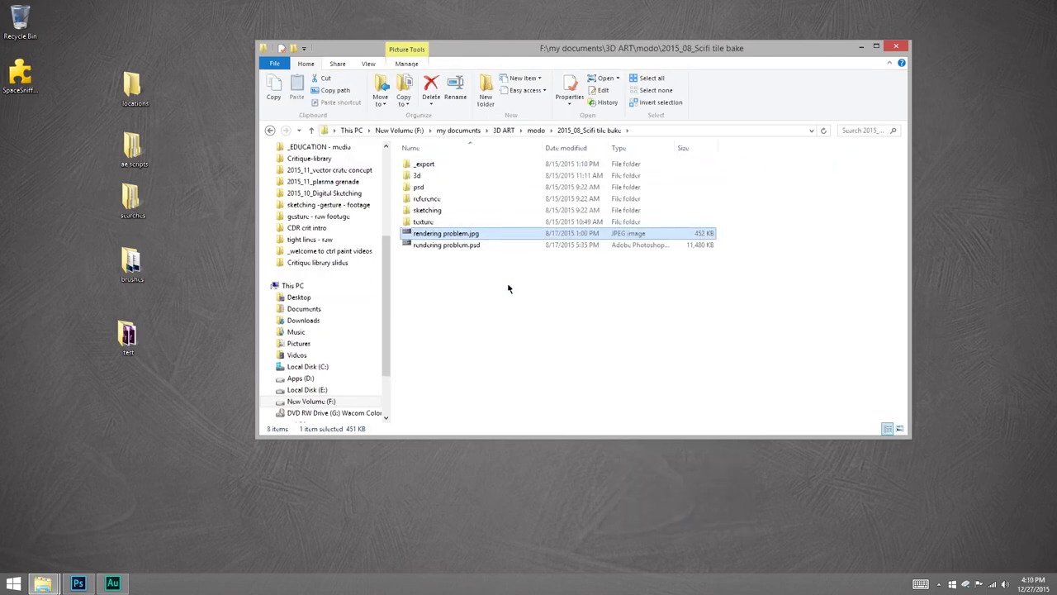
pyautogui.click(269, 131)
pyautogui.moveTo(740, 264); pyautogui.dragTo(559, 526)
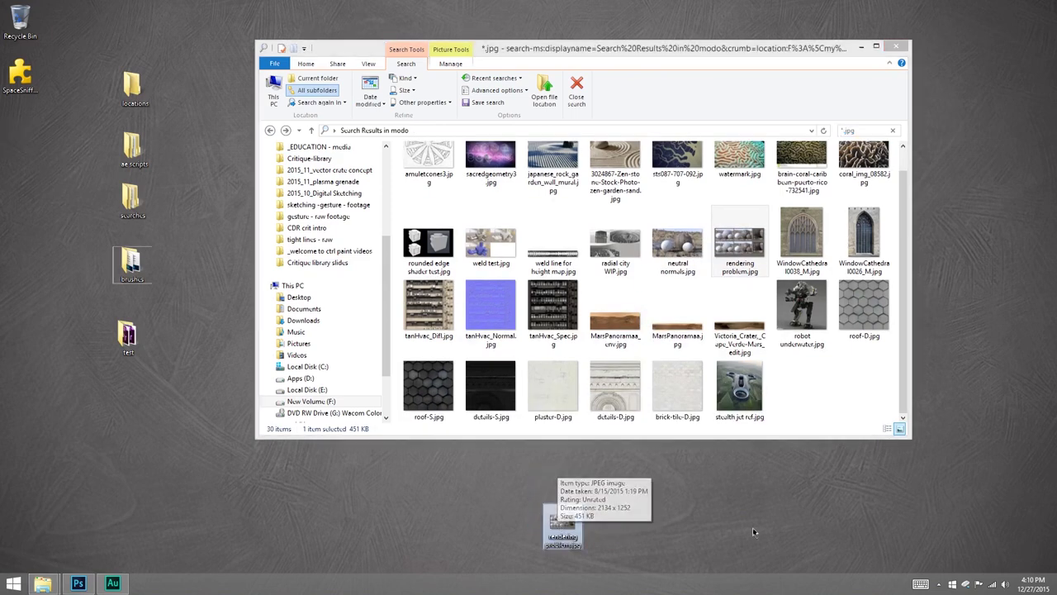
pyautogui.press('Delete')
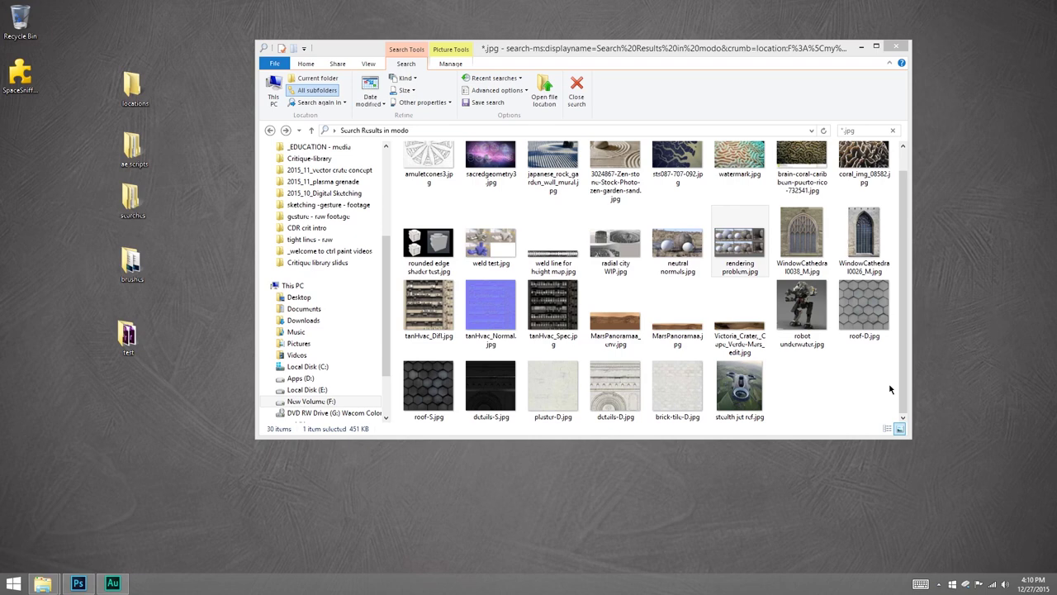
# Step: Save the *.jpg search to the Desktop as 'jpegs in modo folder' and reposition its icon
pyautogui.click(843, 133)
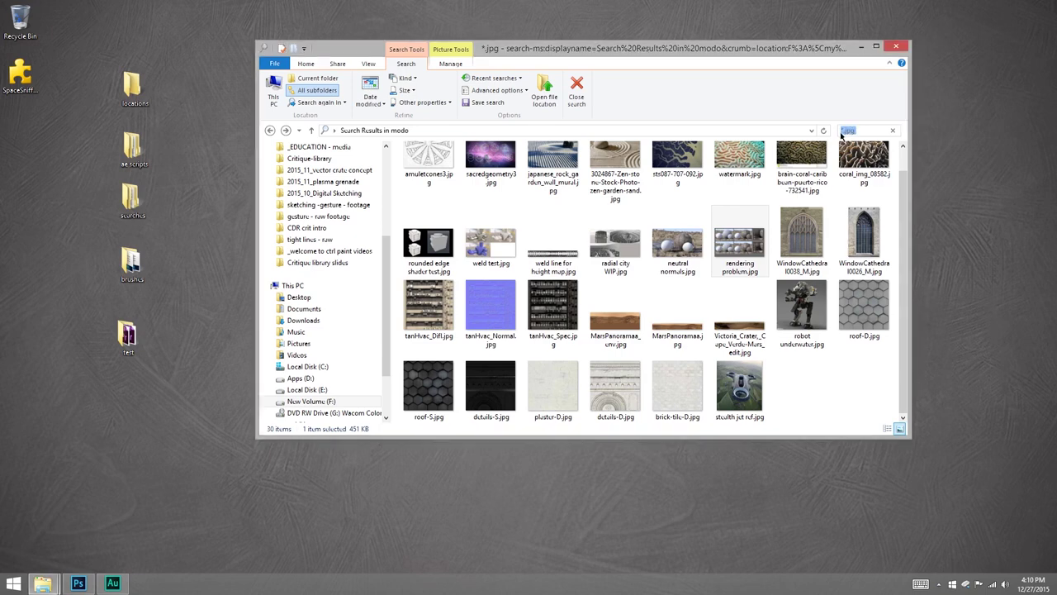
pyautogui.click(489, 103)
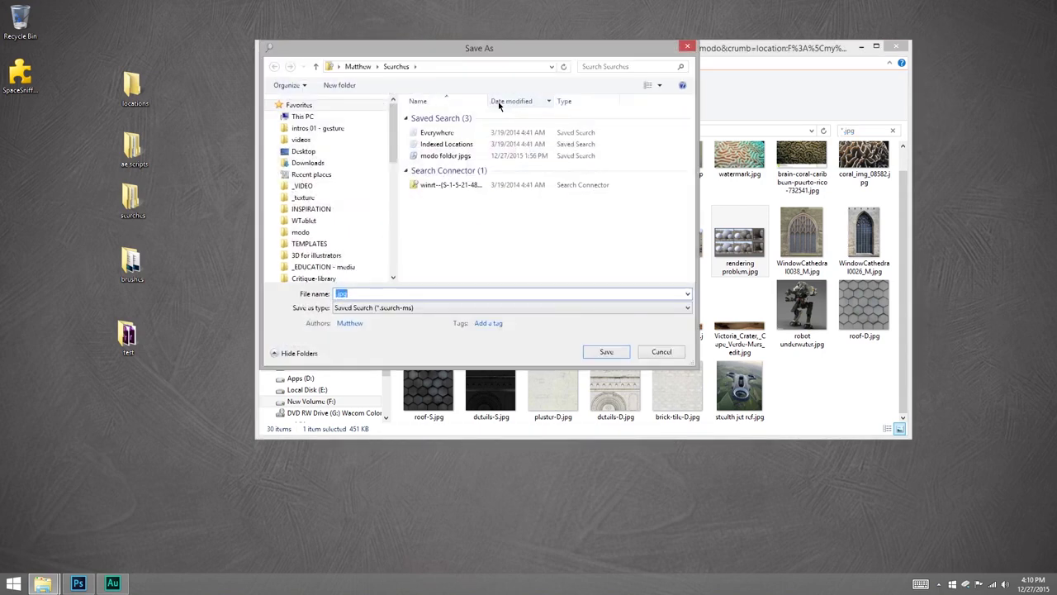
pyautogui.write('jpeg')
pyautogui.write('s in modo')
pyautogui.write(' folder')
pyautogui.click(303, 151)
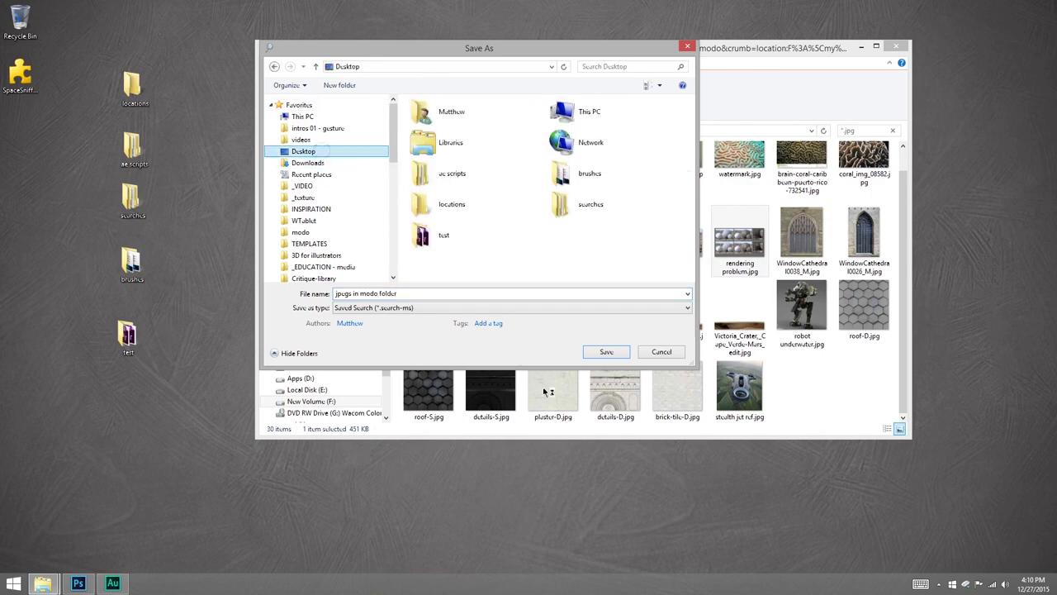
pyautogui.click(618, 357)
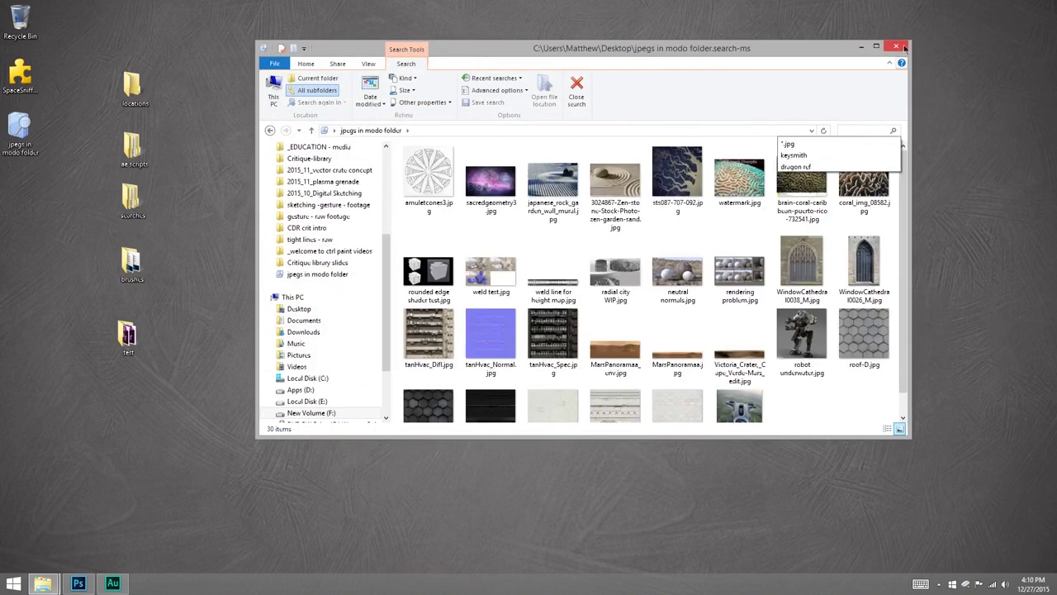
pyautogui.click(905, 47)
pyautogui.moveTo(18, 128); pyautogui.dragTo(600, 125)
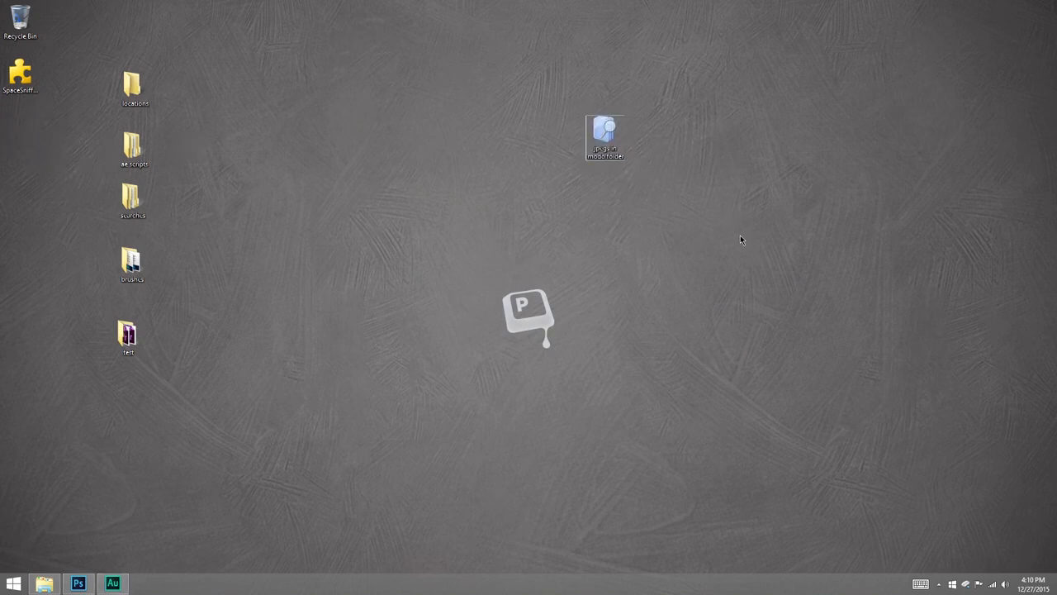
pyautogui.doubleClick(621, 147)
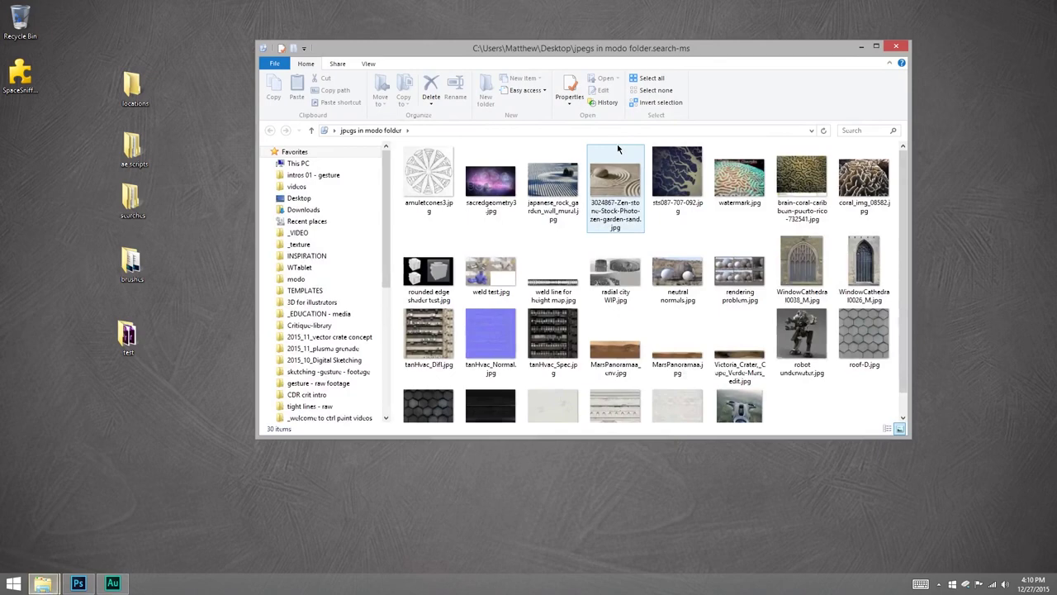
pyautogui.scroll(-2, 858, 397)
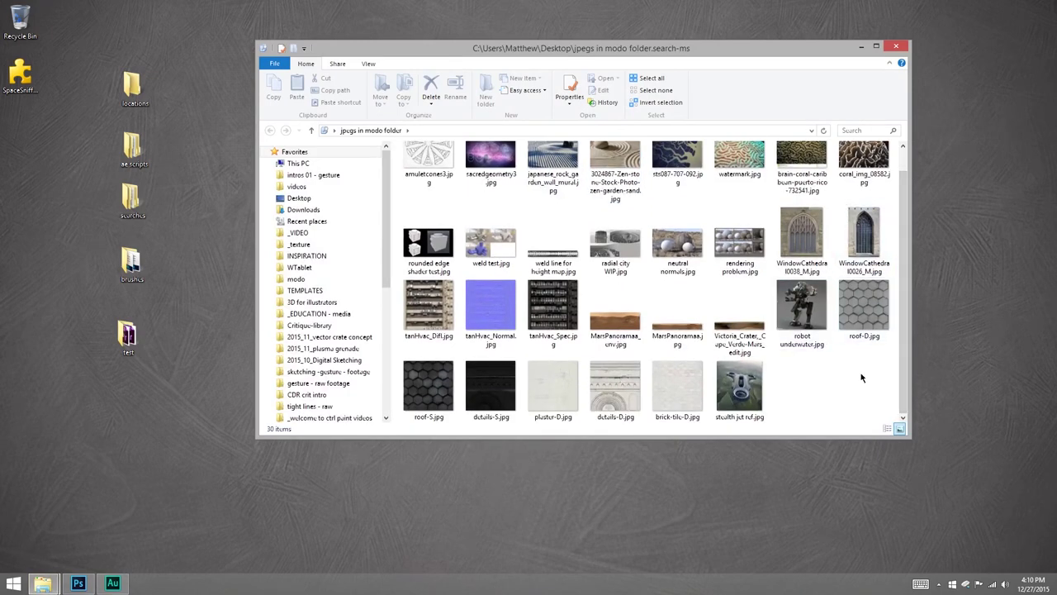
pyautogui.scroll(2, 900, 219)
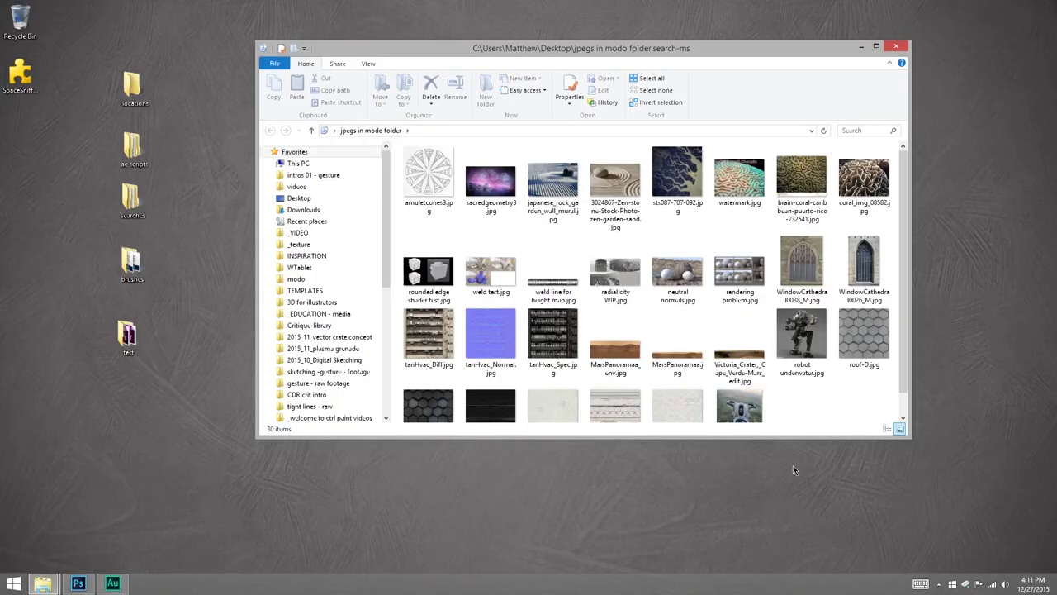
# Step: Nudge the 'jpegs in modo folder' desktop icon higher and reopen the saved search
pyautogui.click(897, 47)
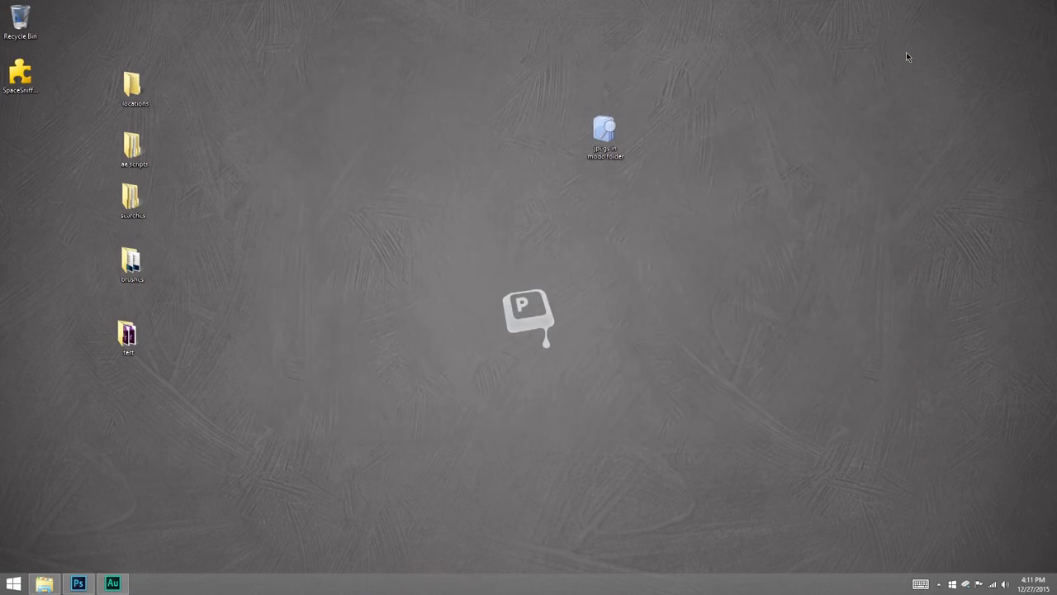
pyautogui.moveTo(624, 160); pyautogui.dragTo(633, 122)
pyautogui.doubleClick(604, 95)
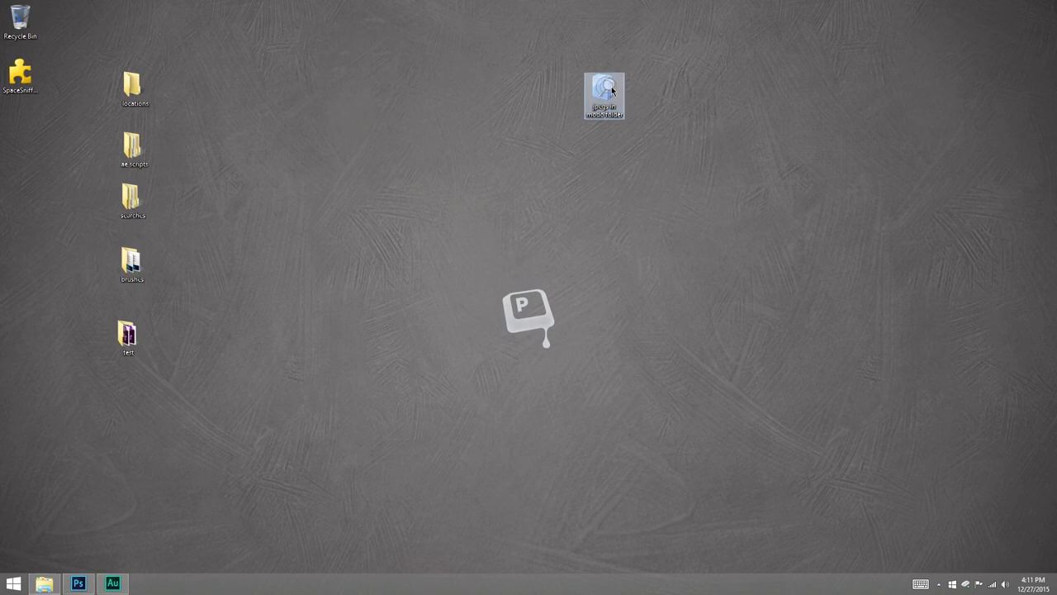